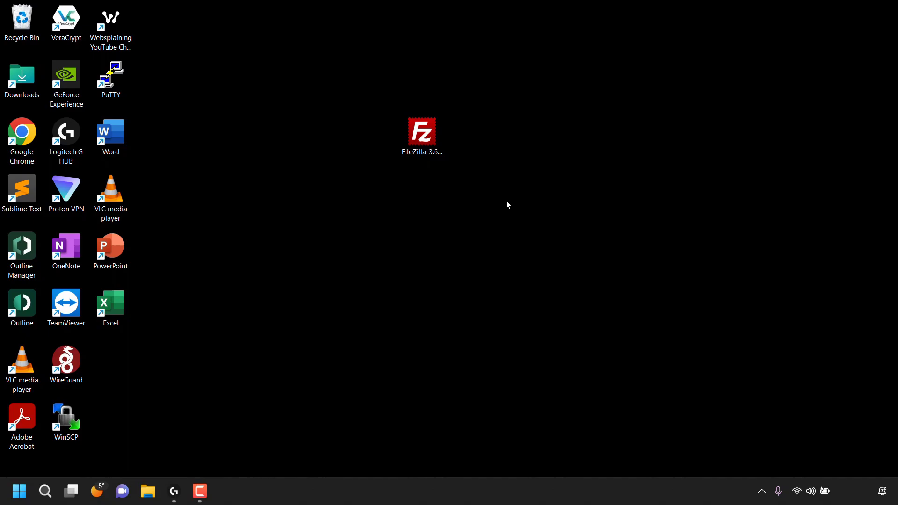
# Step: Try running the FileZilla installer and dismiss the unverified app warning
pyautogui.click(423, 142)
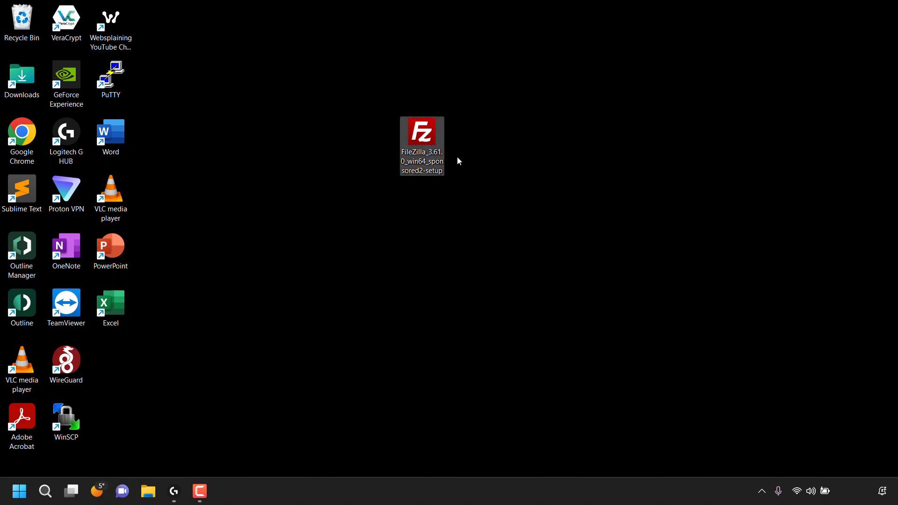
pyautogui.doubleClick(425, 156)
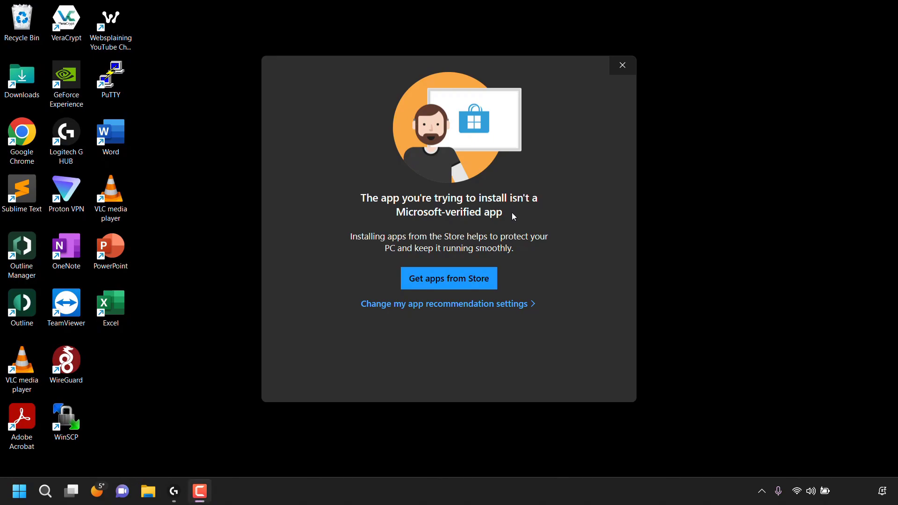
pyautogui.click(623, 66)
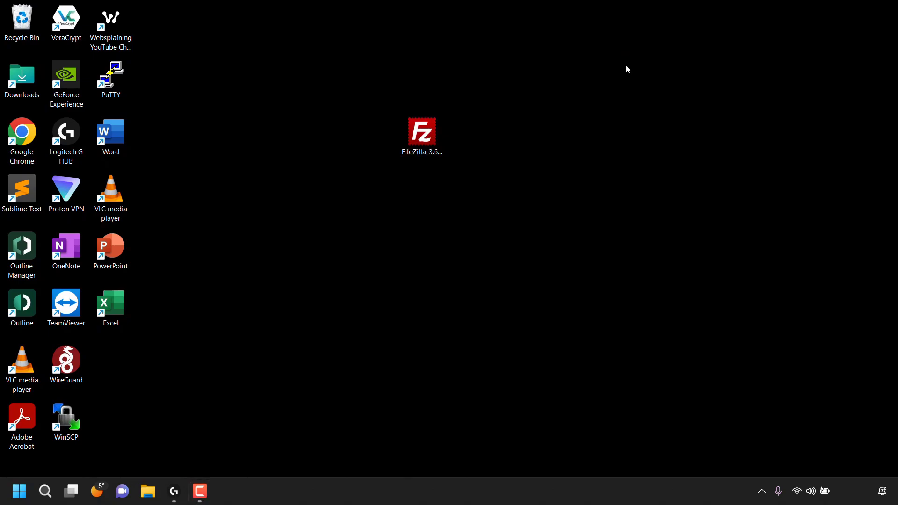
# Step: Open Windows Settings from the Start context menu and go to Apps
pyautogui.rightClick(15, 489)
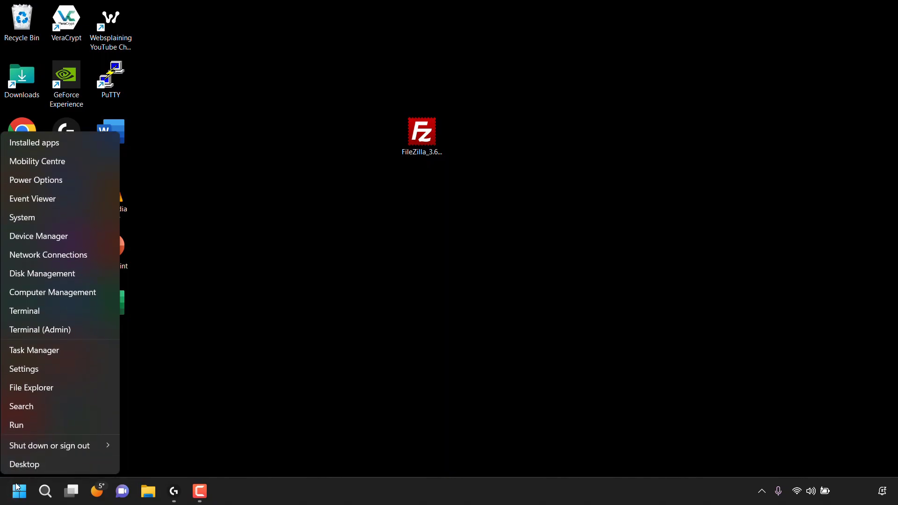
pyautogui.click(50, 374)
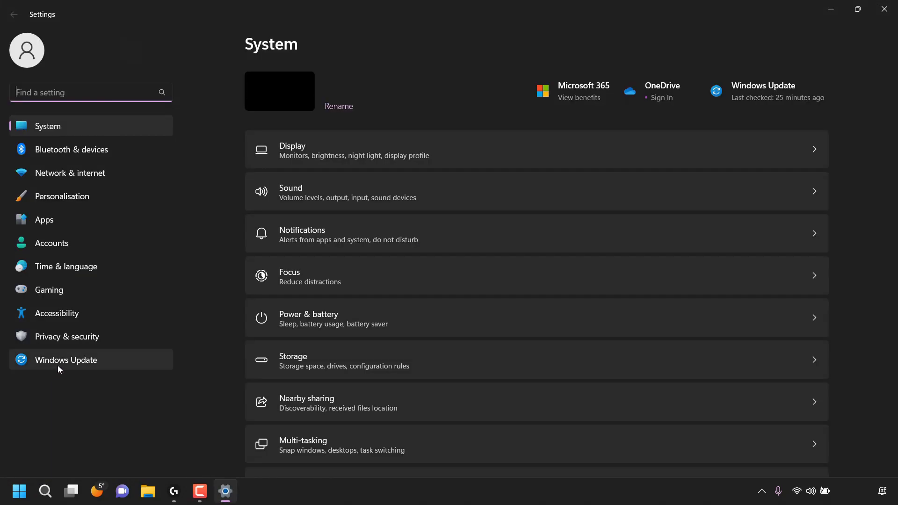
pyautogui.click(79, 221)
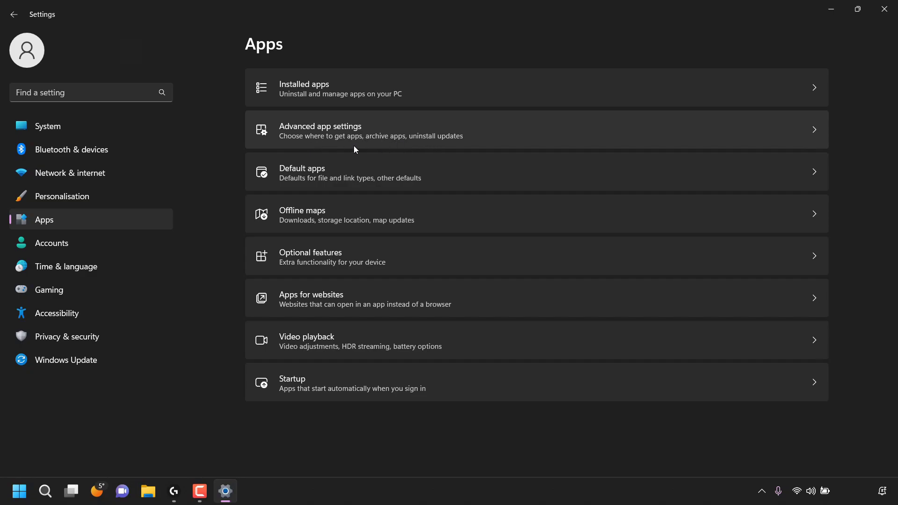
# Step: Under Advanced app settings, set 'Choose where to get apps' to Anywhere
pyautogui.click(325, 136)
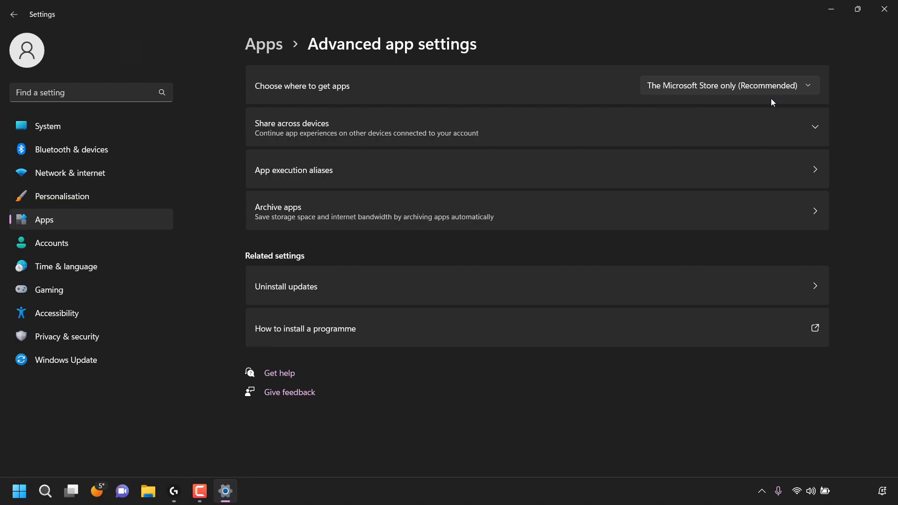
pyautogui.click(810, 87)
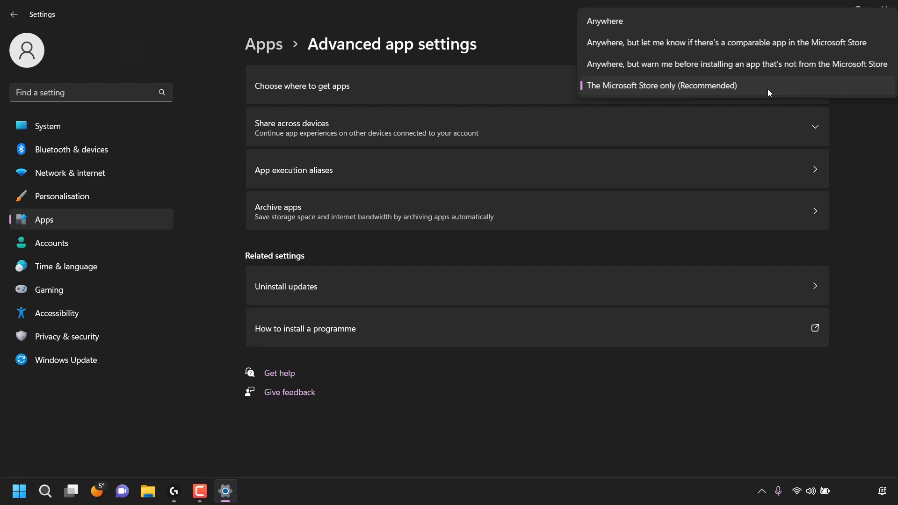
pyautogui.click(660, 25)
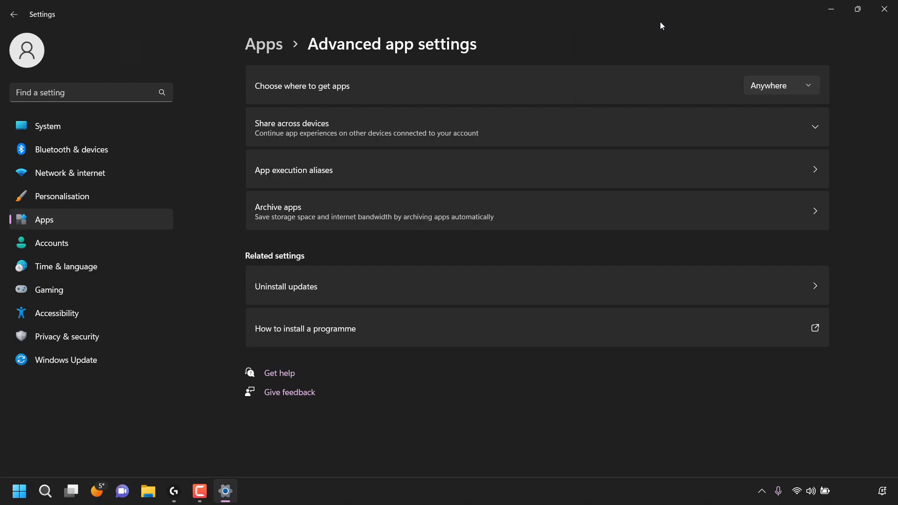
# Step: Close Settings and relaunch the FileZilla installer
pyautogui.click(884, 9)
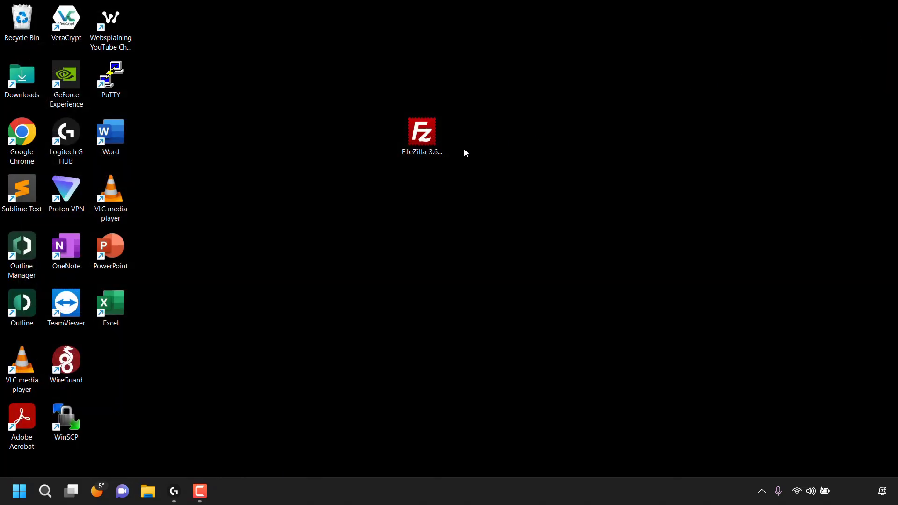
pyautogui.doubleClick(424, 140)
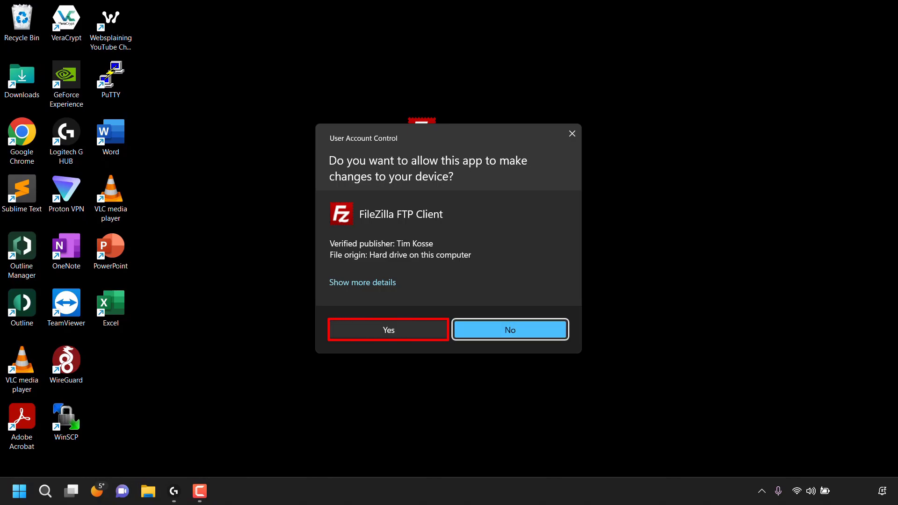
pyautogui.click(417, 330)
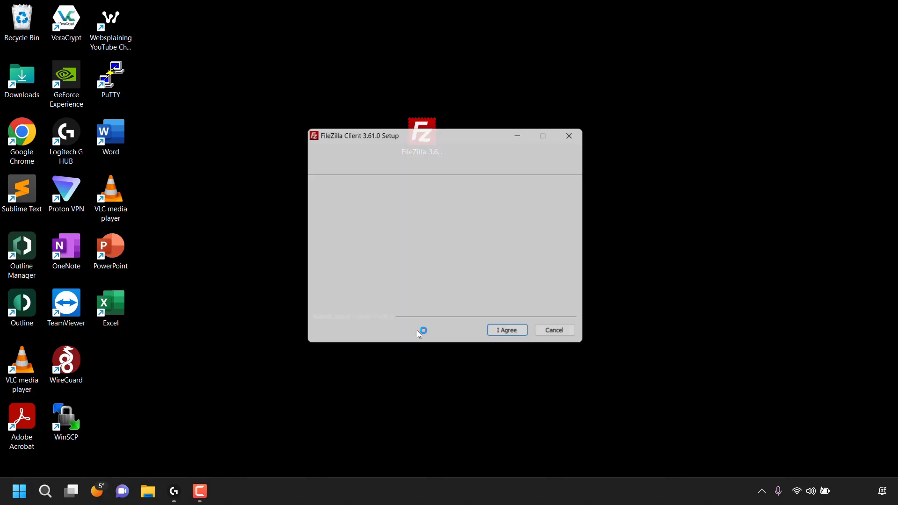